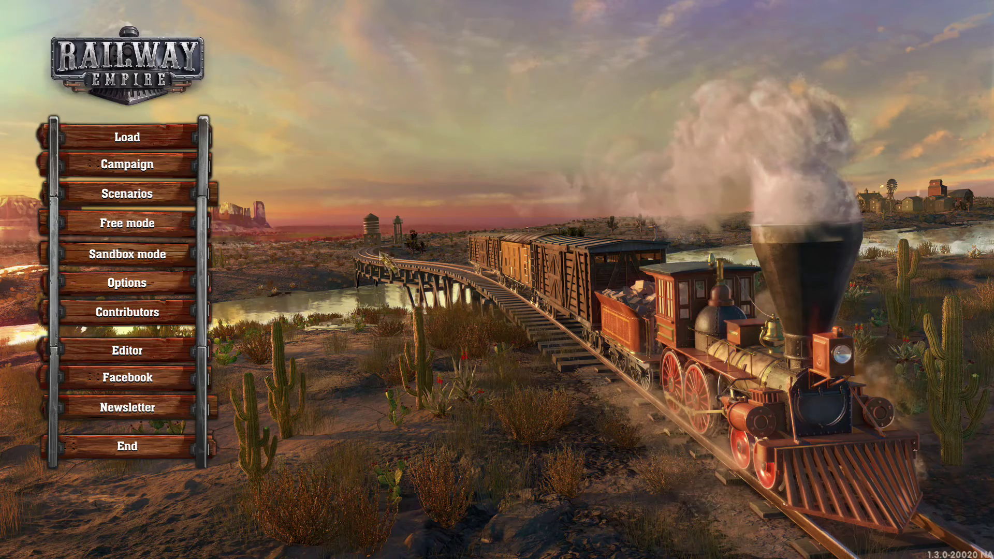
Choose Free mode on the Railway Empire main menu.
click(169, 232)
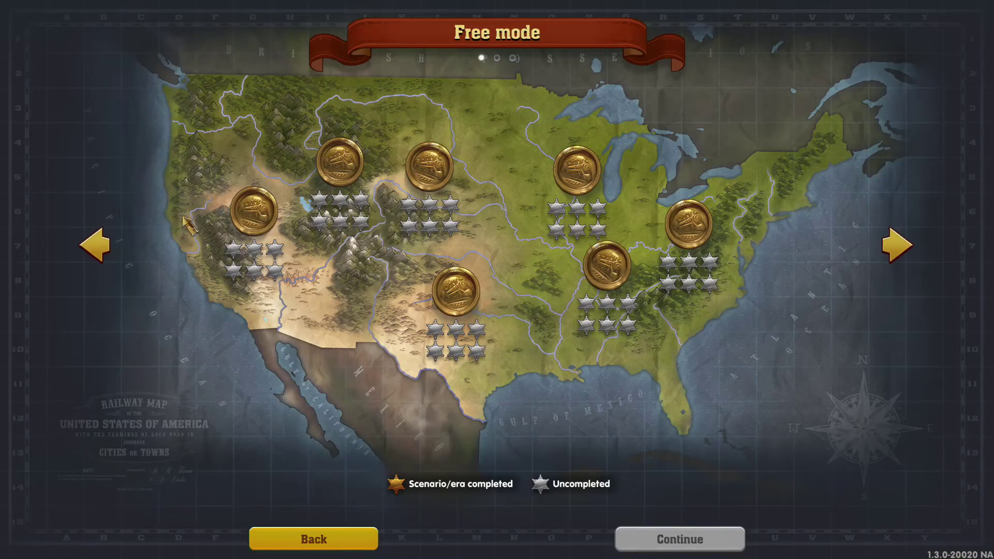
Page forward twice to the user-generated regions page offering the Random map.
click(897, 248)
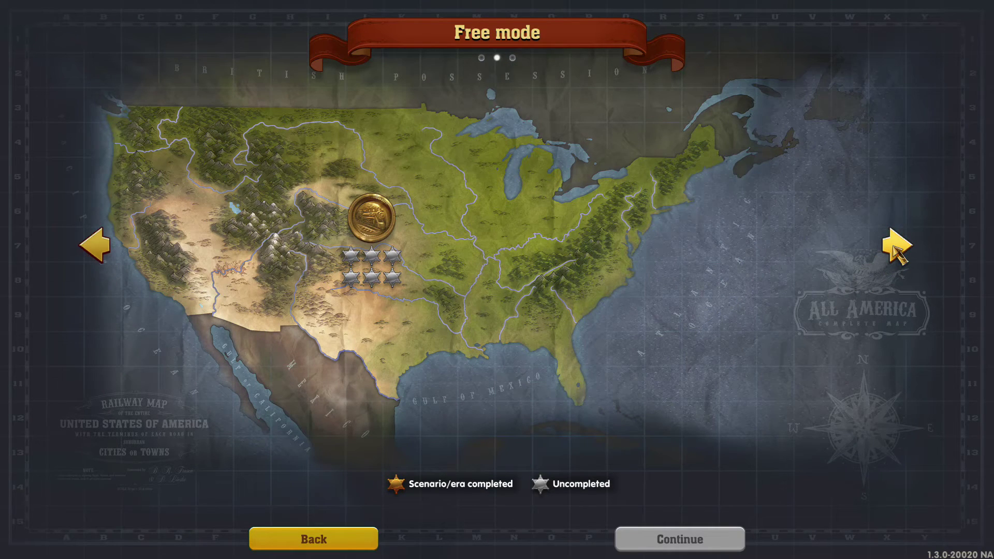
click(897, 247)
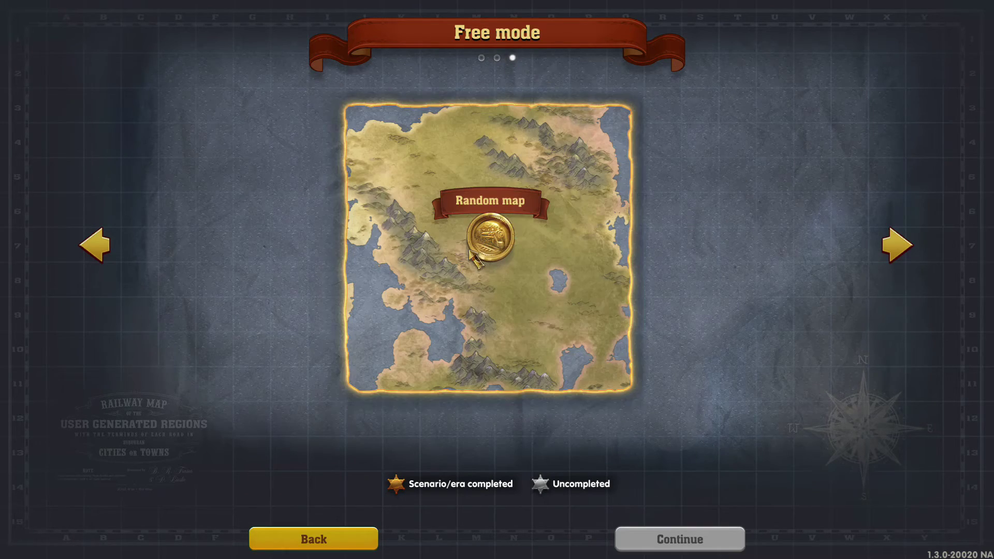
Select the Random map with the 1830–1930 era and continue to its generation settings.
click(489, 236)
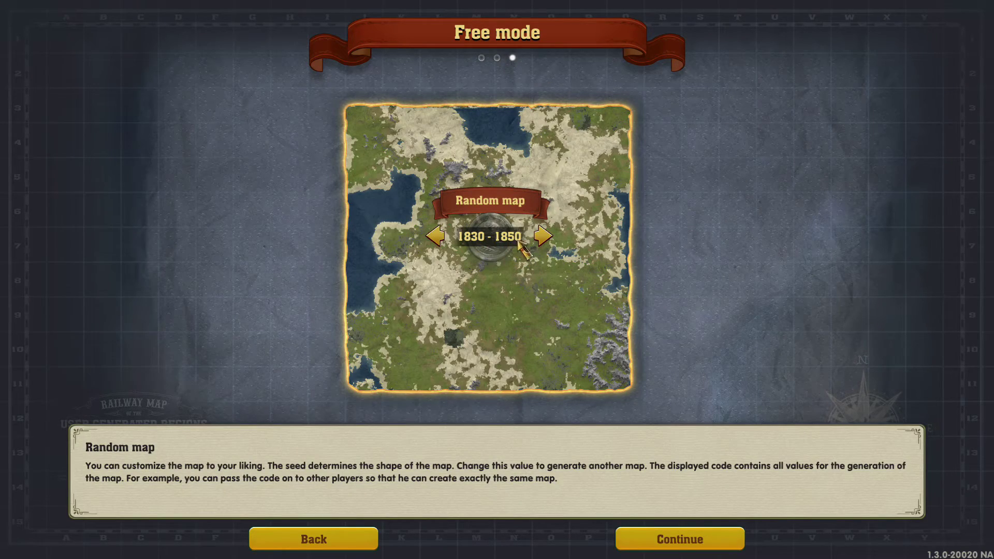
click(543, 237)
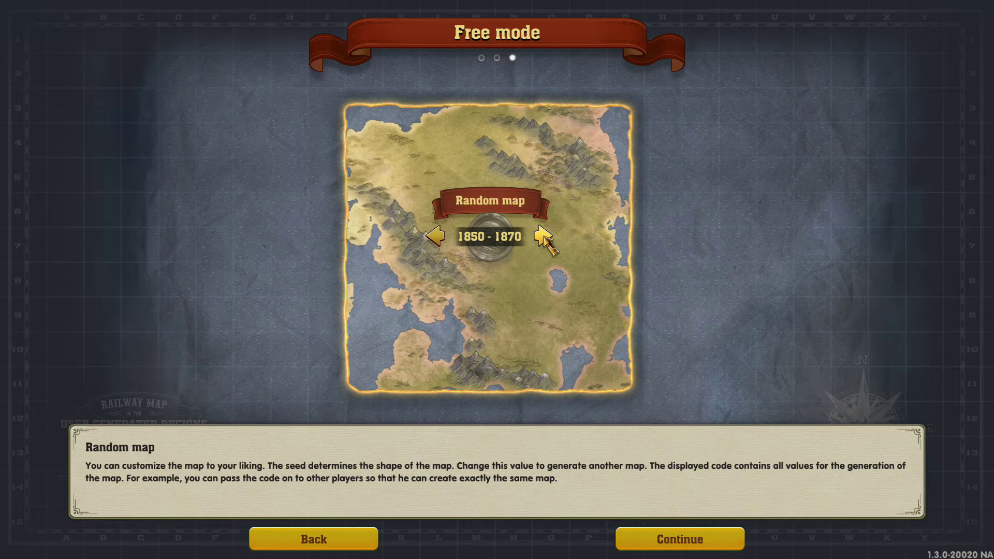
click(543, 237)
click(543, 237)
click(543, 237)
click(544, 237)
click(678, 540)
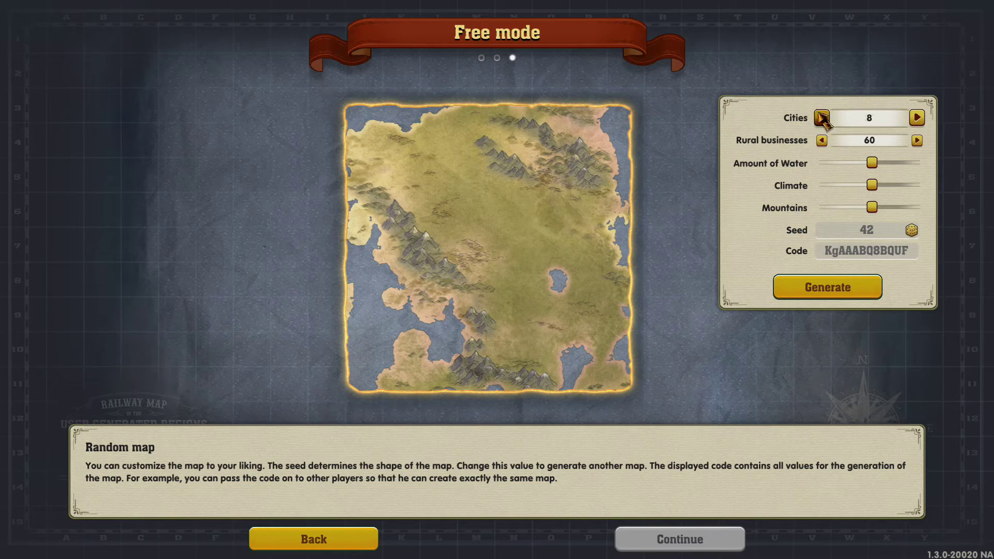
Adjust rural businesses to 90 with 30 cities, and nudge the Amount of Water slider.
click(822, 140)
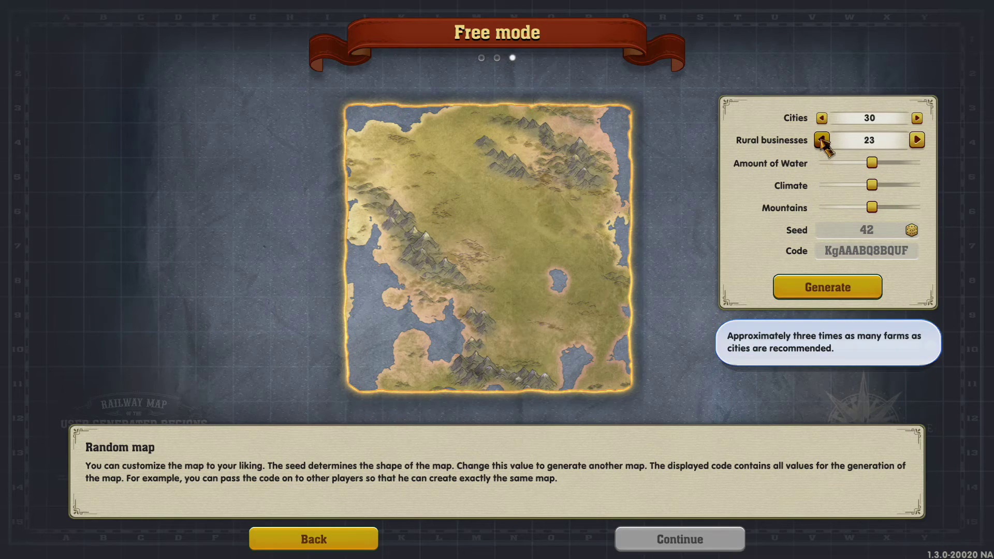
click(822, 141)
click(917, 140)
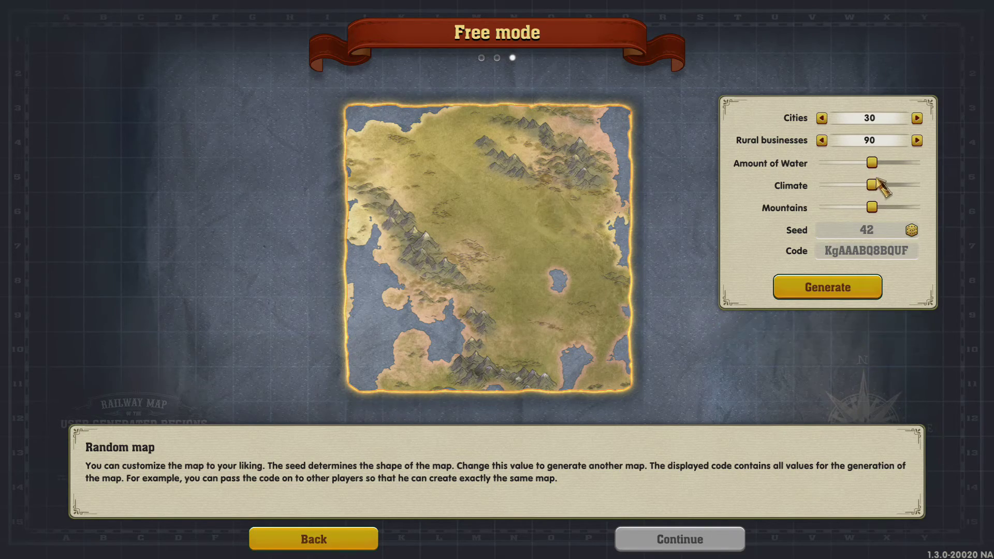
drag(872, 162, 873, 207)
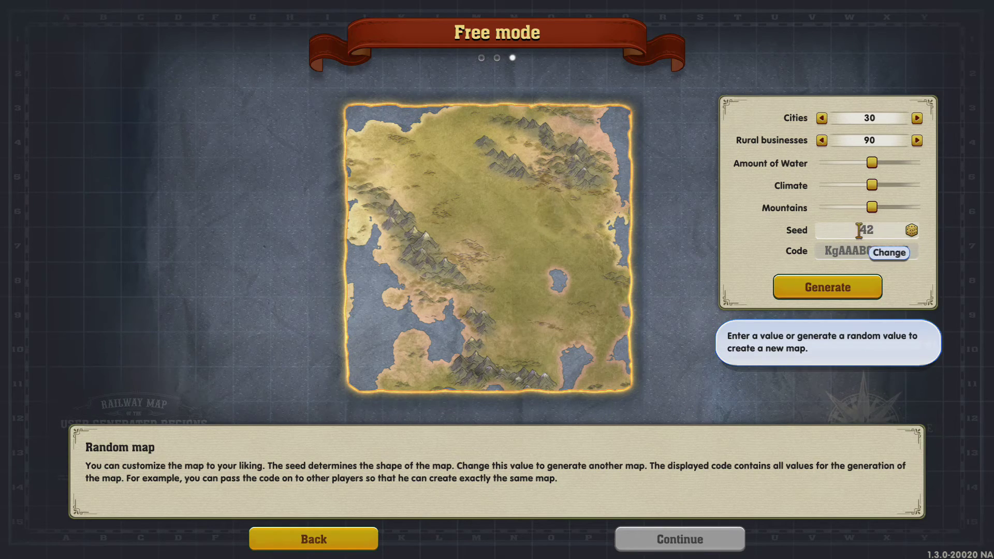
Try a couple of random dice seeds, then enter seed 123 and generate the map.
click(859, 230)
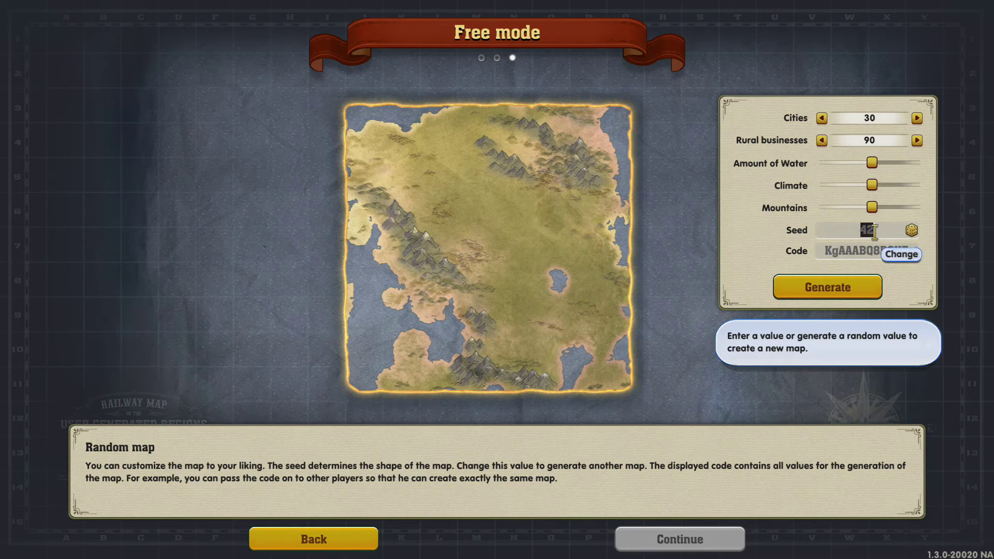
click(911, 229)
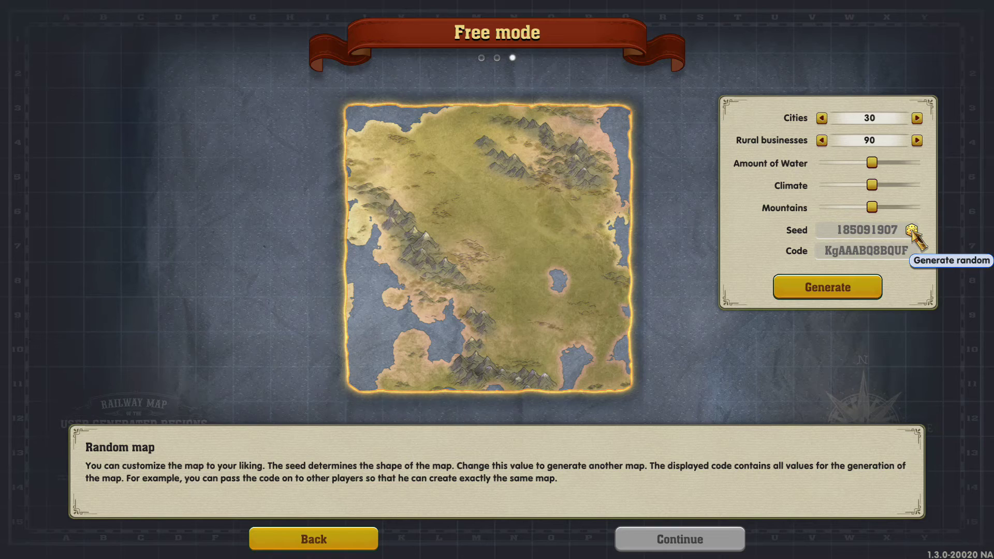
click(912, 229)
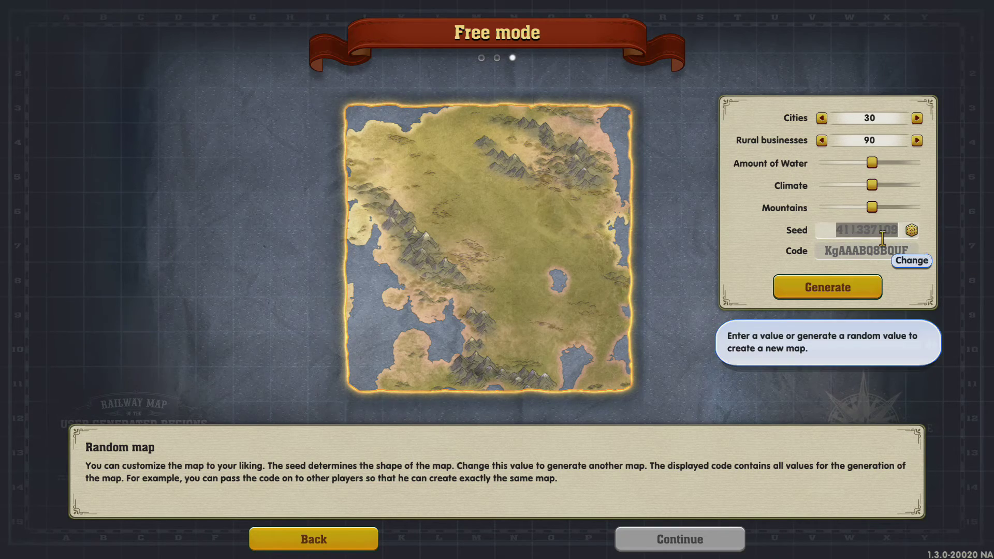
click(840, 231)
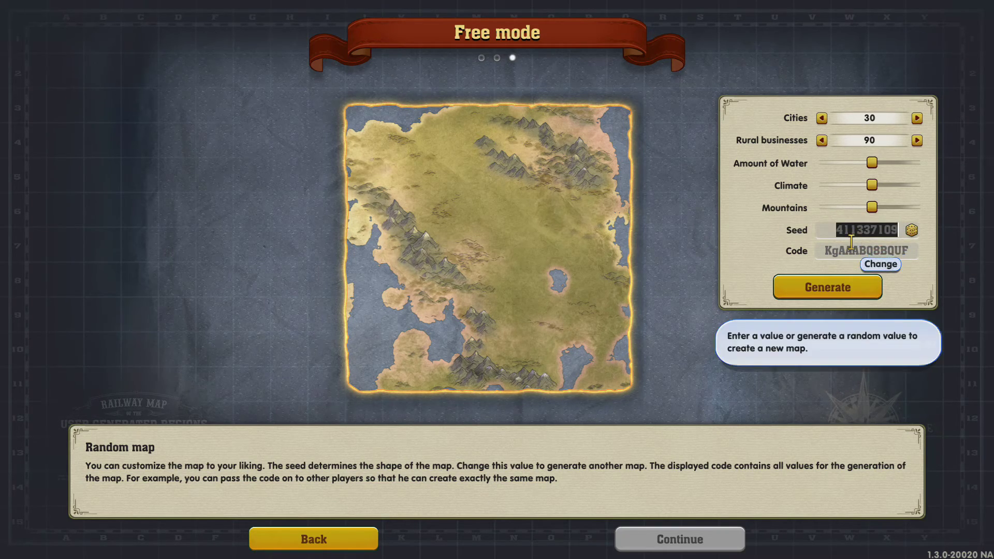
text(123)
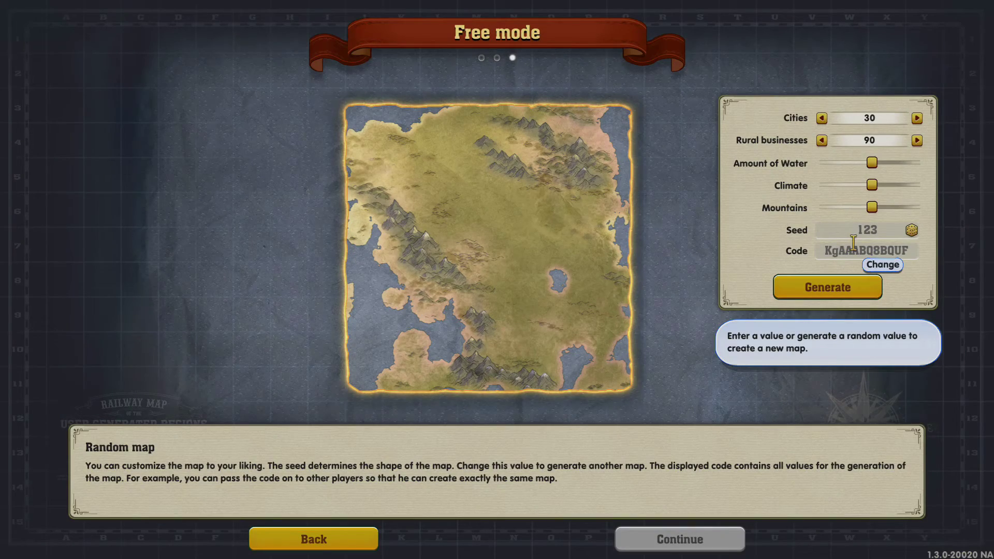
click(823, 289)
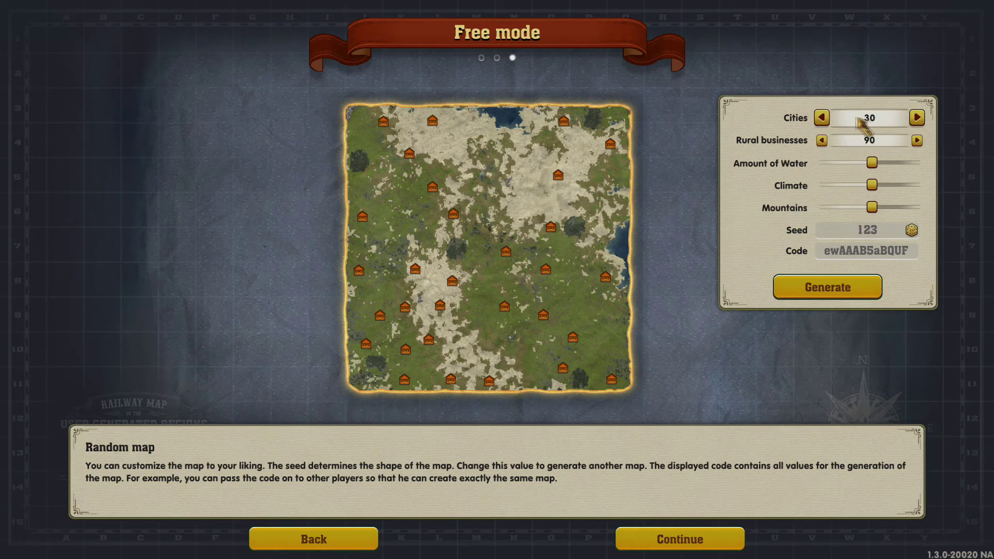
Lower the city count to 8 and generate the map.
click(822, 117)
click(917, 117)
click(917, 118)
click(917, 117)
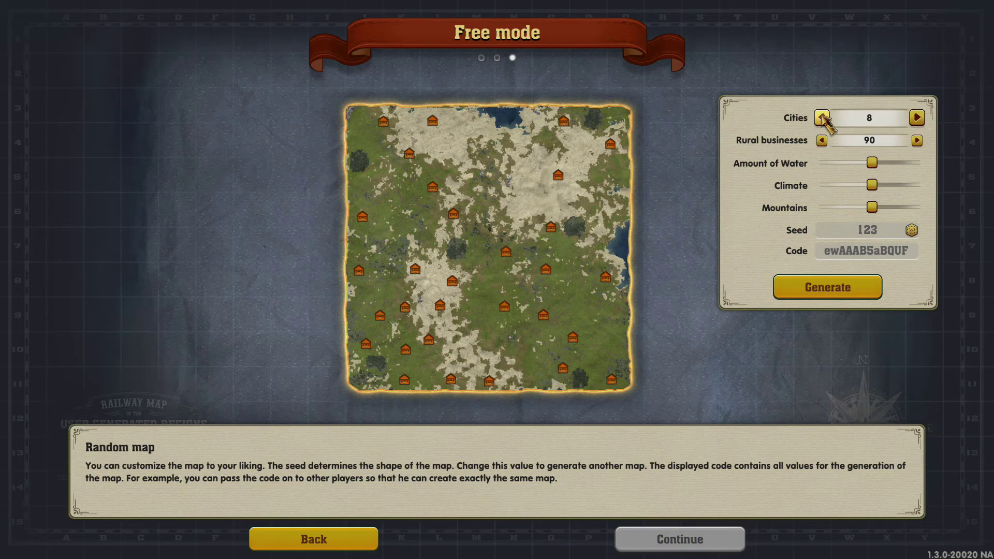
click(818, 290)
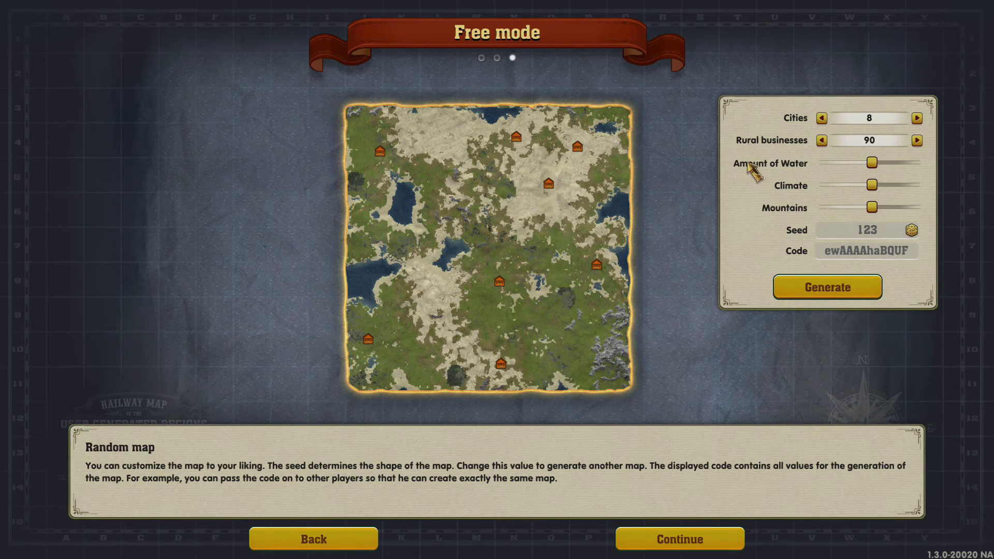
Lower rural businesses to 30 and regenerate the map.
click(821, 141)
click(821, 140)
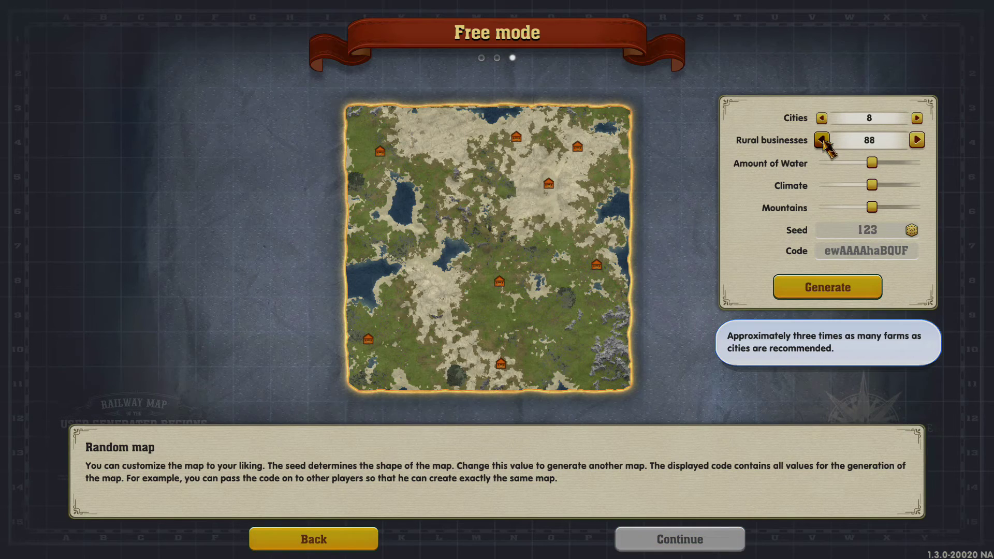
click(822, 140)
click(822, 140)
click(822, 140)
click(818, 289)
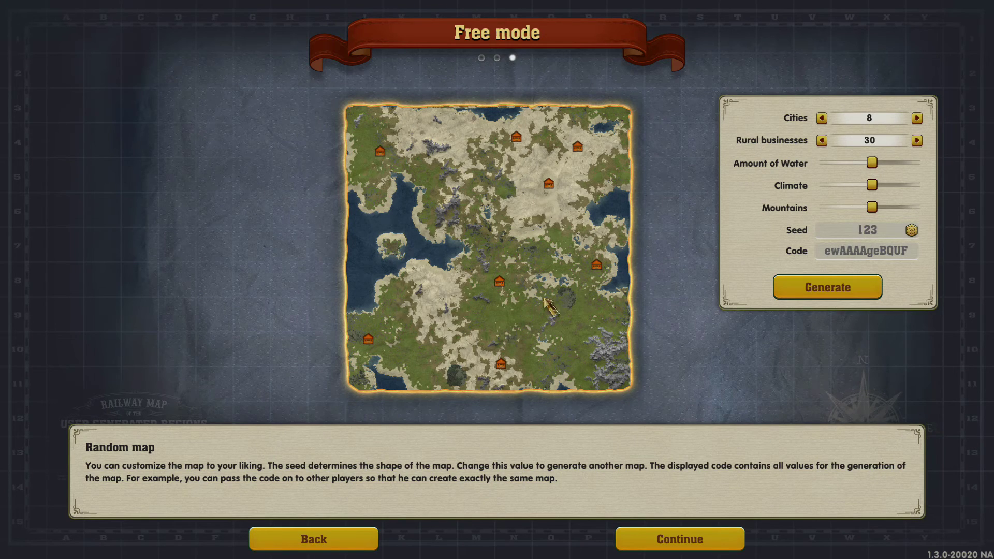
Raise the city count briefly, then return it to 8 and regenerate.
mouse_move(823, 145)
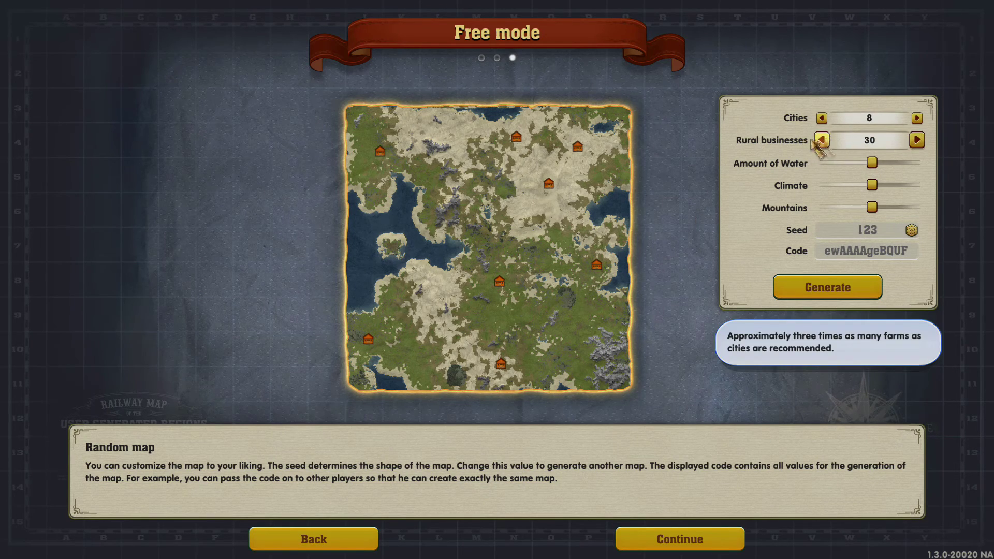
click(917, 118)
click(781, 286)
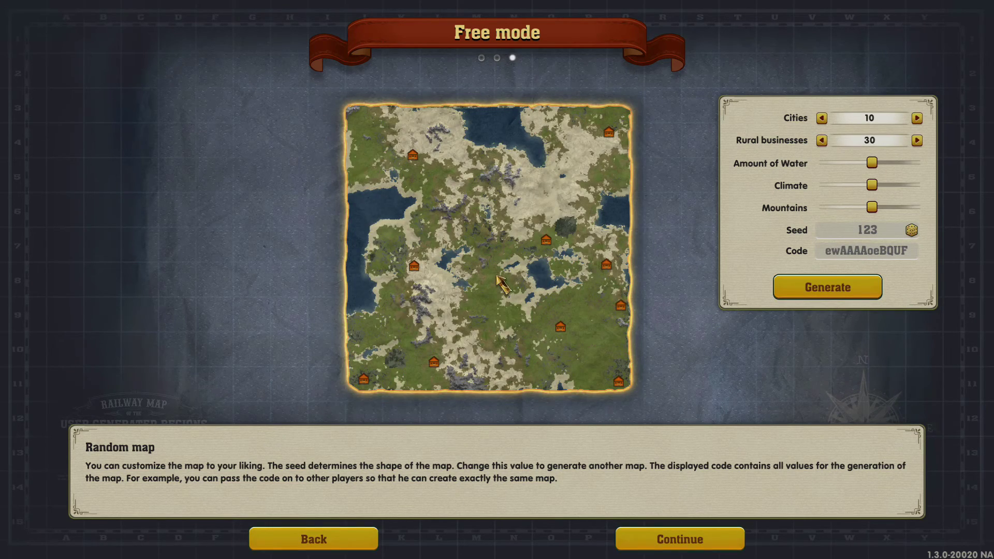
click(821, 118)
click(822, 118)
click(811, 286)
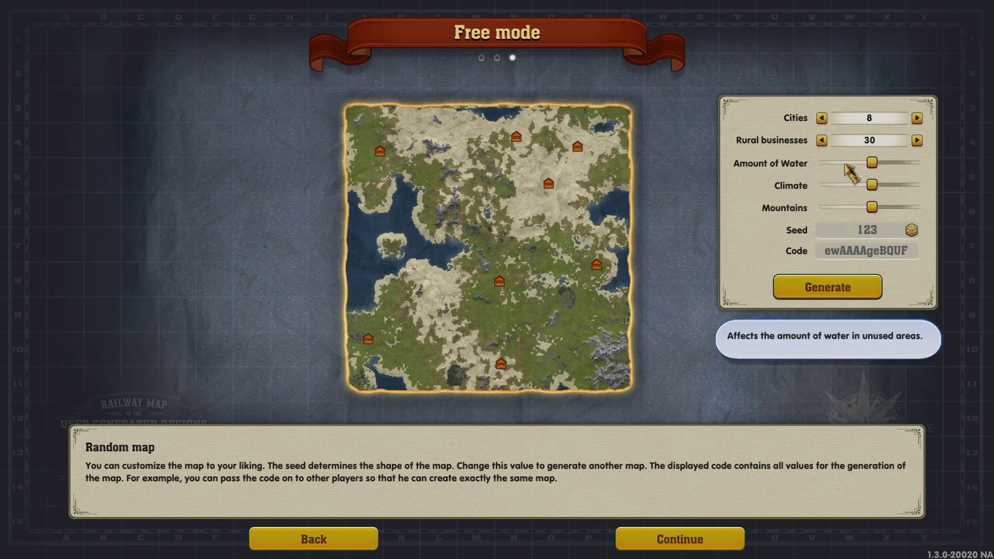
Set water to none and mountains to minimum, regenerating after each.
drag(873, 163, 820, 164)
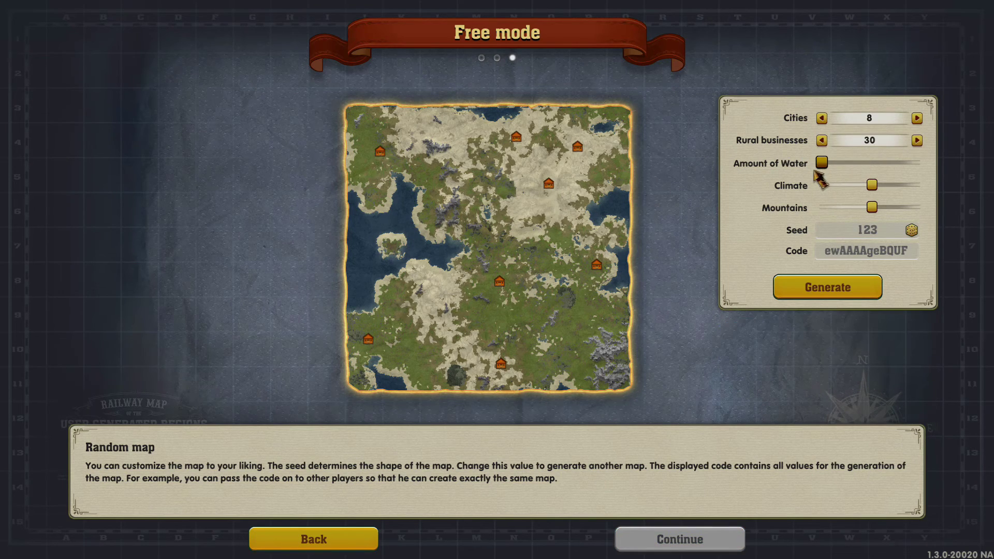
click(811, 293)
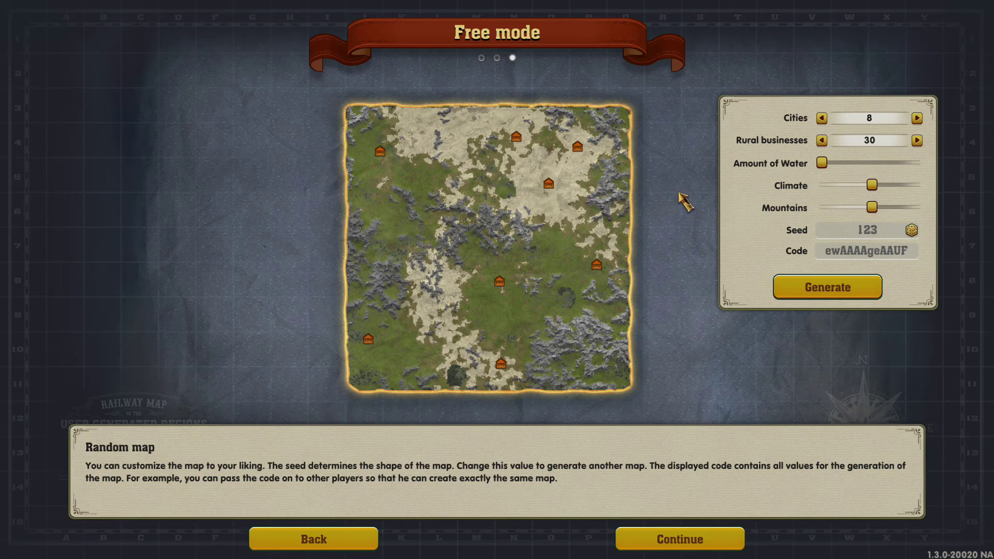
drag(872, 208, 821, 207)
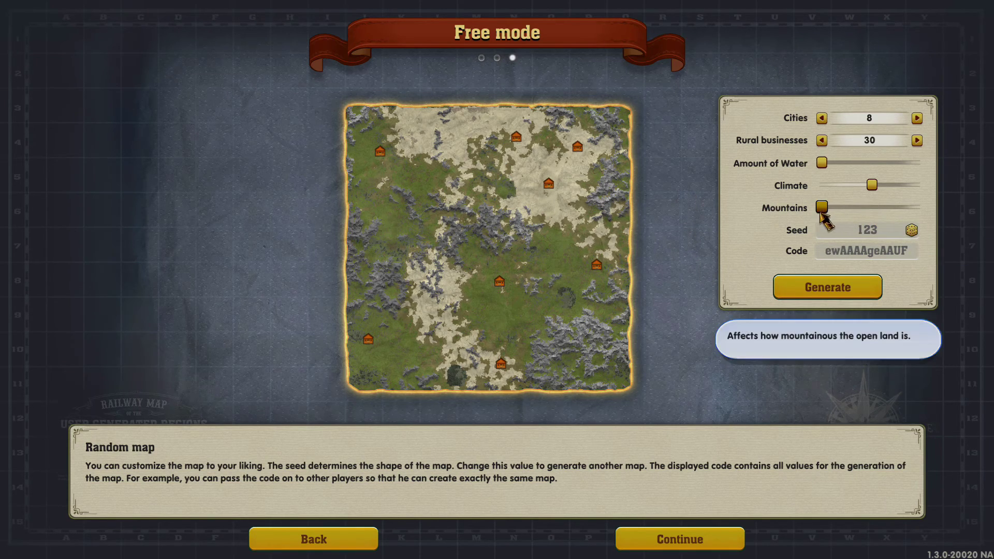
click(810, 290)
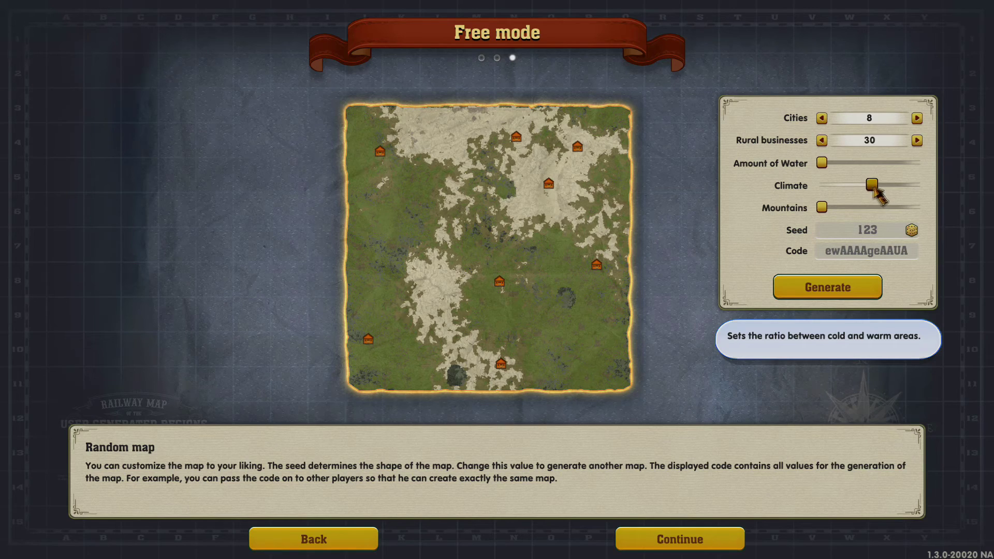
Generate maps with coldest, warmest, then middle climate settings.
drag(873, 186, 823, 187)
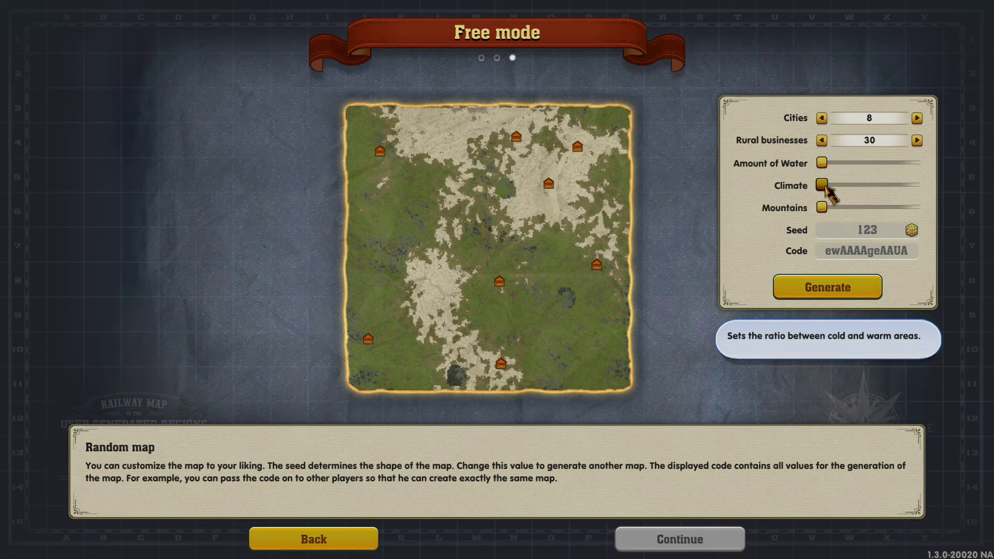
click(806, 287)
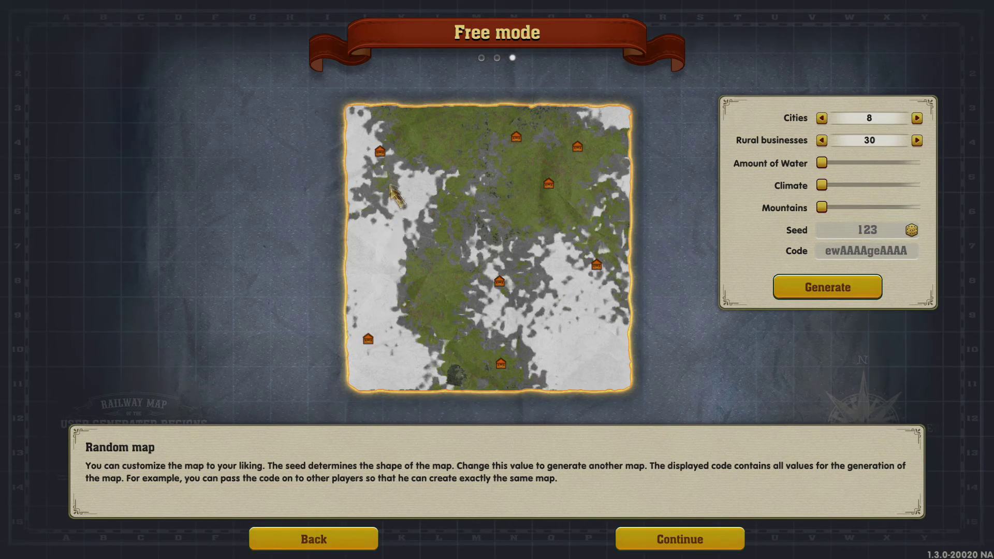
drag(823, 185, 924, 187)
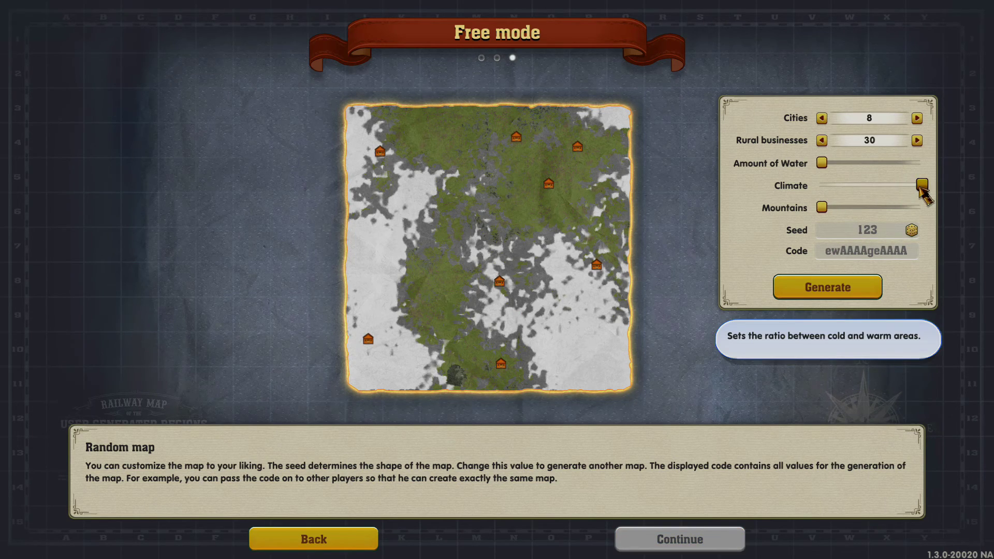
click(813, 299)
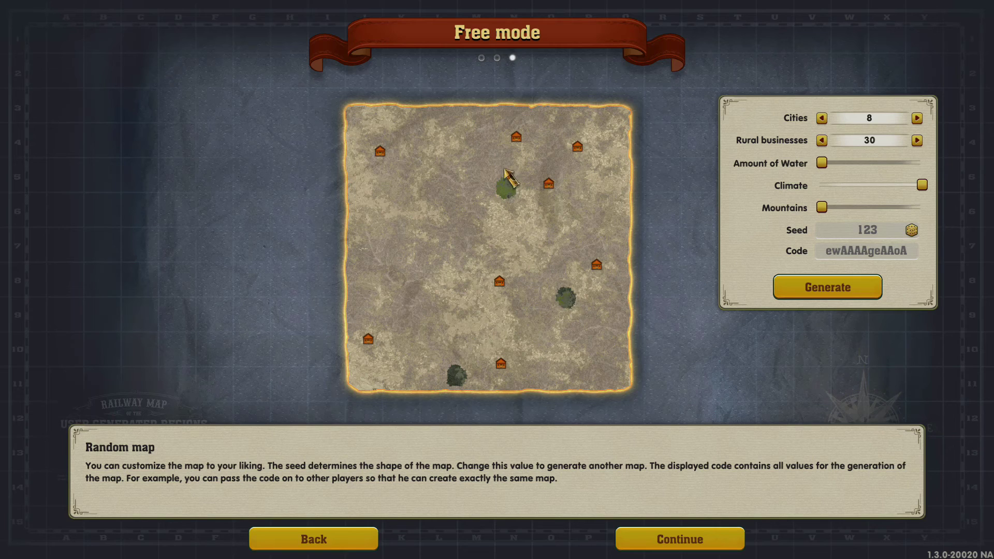
drag(922, 185, 862, 185)
click(822, 286)
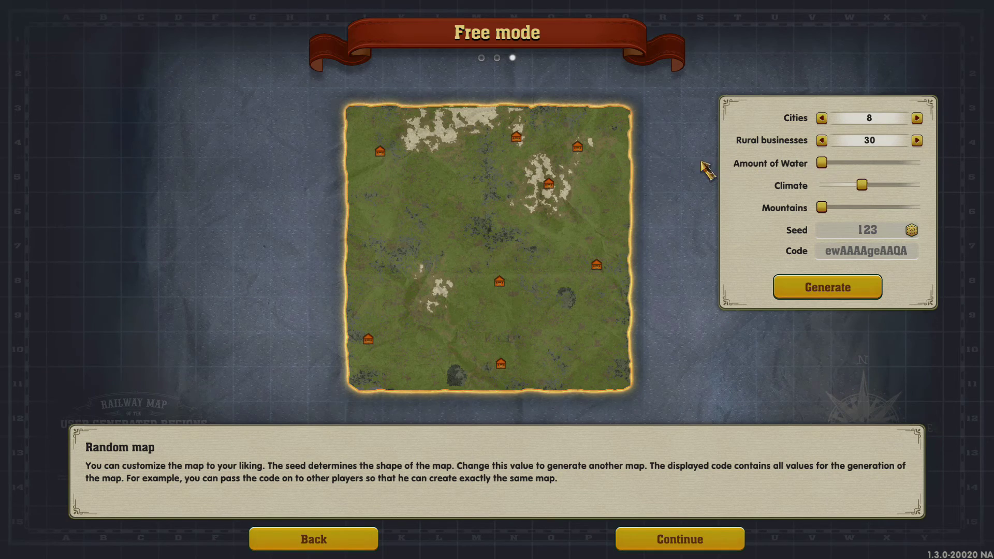
Raise mountains to about a third and water to mid-level, then regenerate.
drag(821, 207, 852, 207)
drag(822, 162, 862, 162)
click(845, 284)
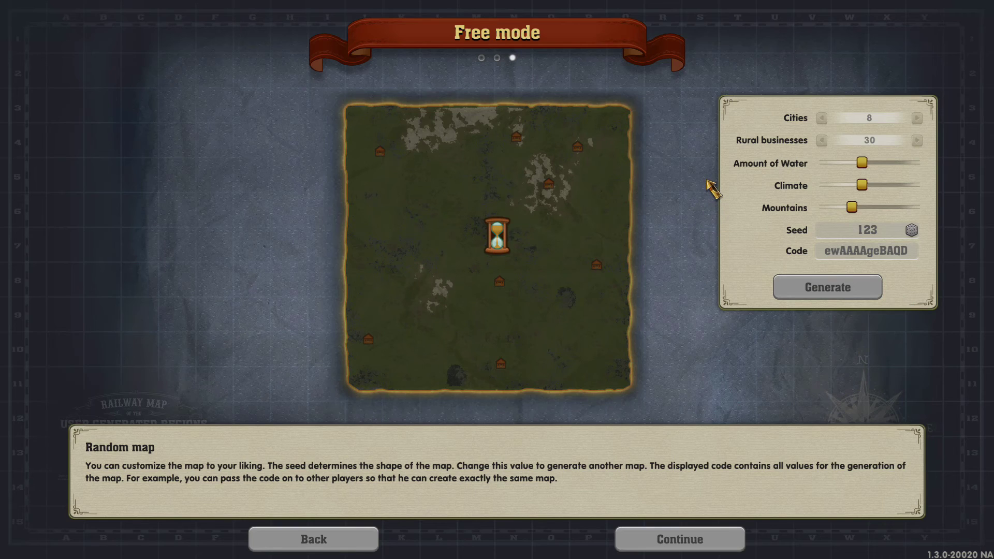
Raise cities to 15 and rural businesses to 40, regenerate, and continue to game options.
click(916, 118)
click(917, 118)
click(917, 118)
click(917, 118)
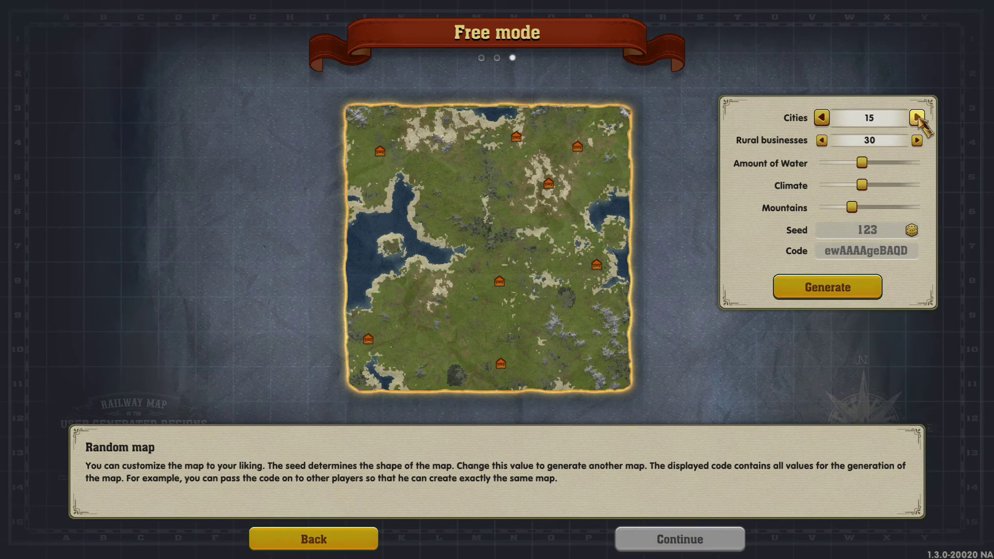
click(917, 140)
click(917, 139)
click(917, 140)
click(917, 140)
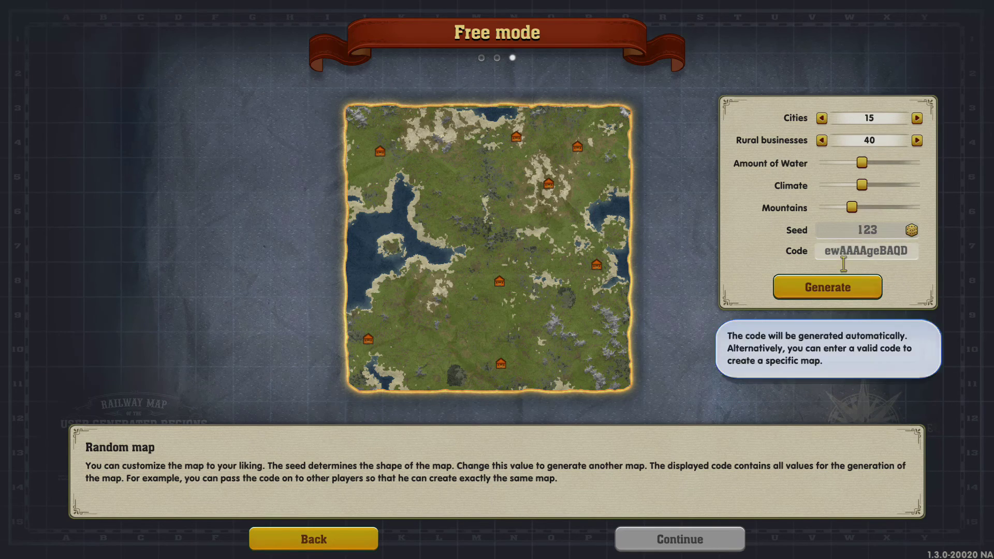
click(833, 290)
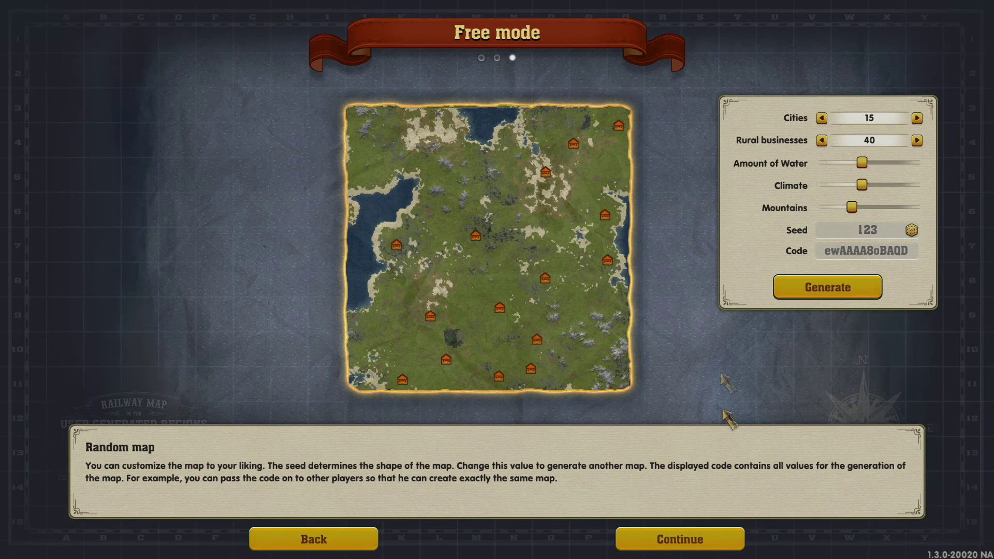
click(717, 541)
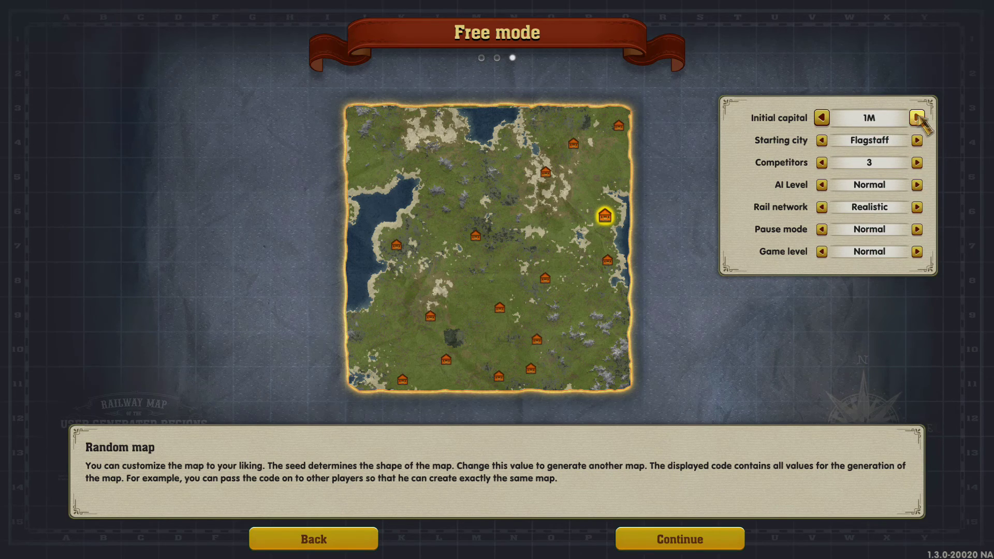
Cycle the starting city past St. Louis and Kansas City to San Antonio.
click(821, 140)
click(821, 140)
click(821, 140)
click(821, 140)
click(821, 141)
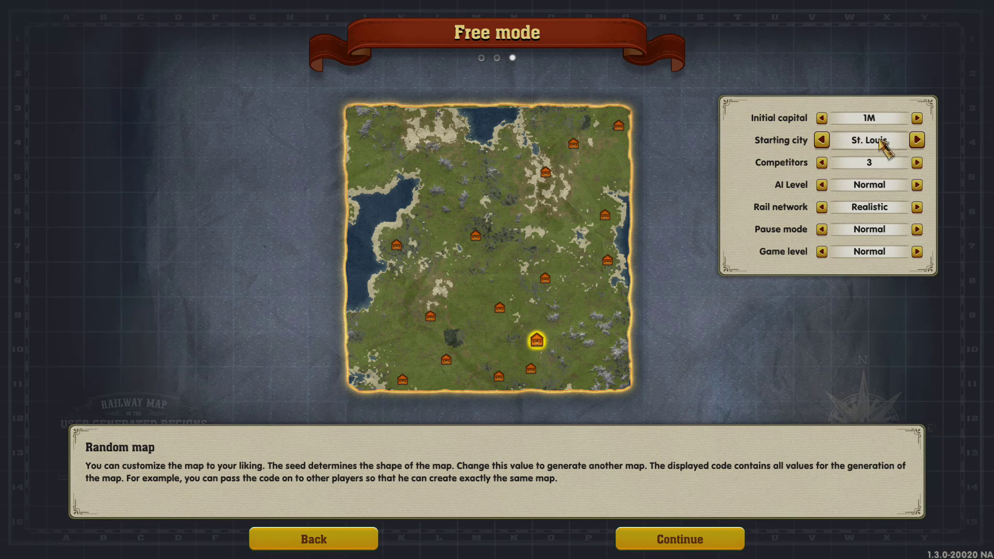
click(822, 140)
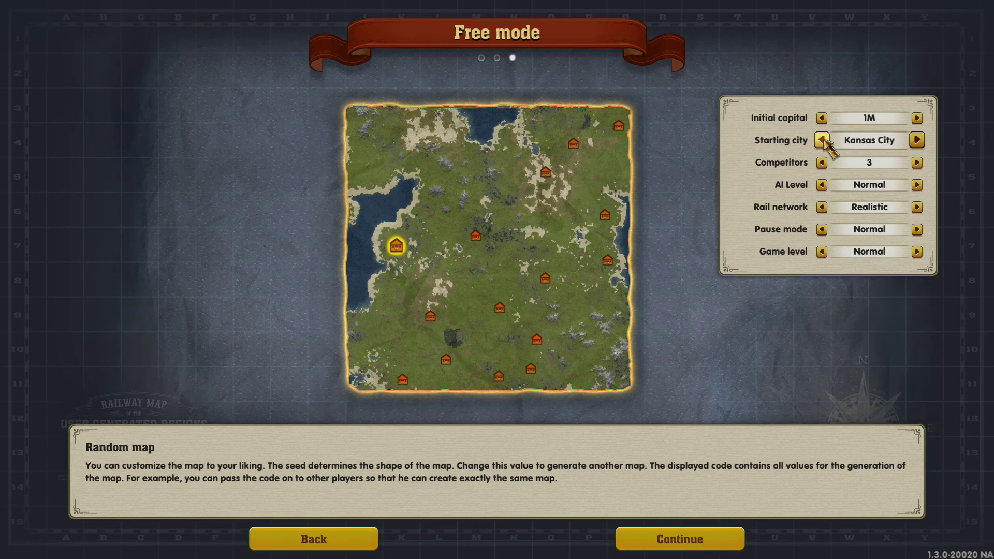
click(821, 140)
click(917, 163)
Set 3 competitors, keep the Realistic rail network, and continue to character selection.
click(917, 162)
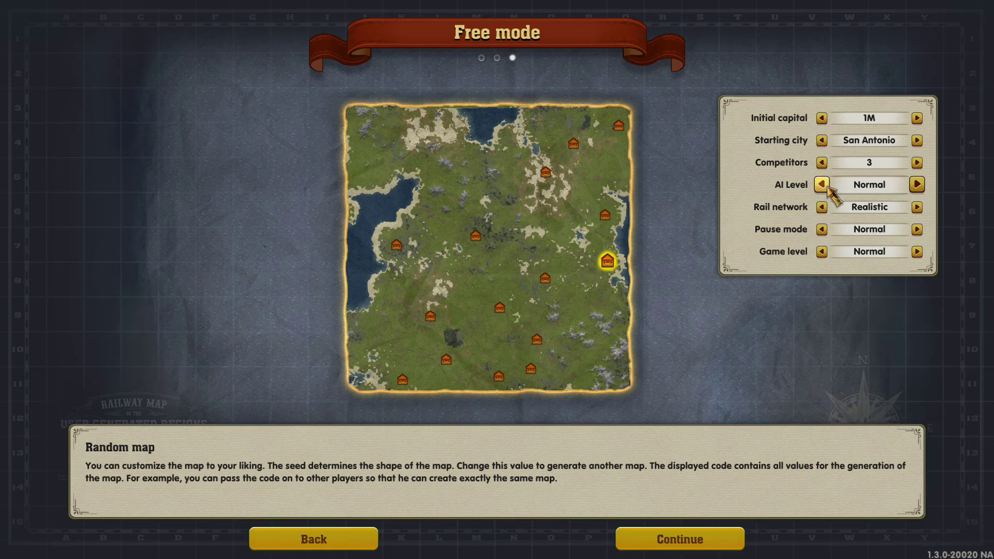
click(917, 185)
click(917, 185)
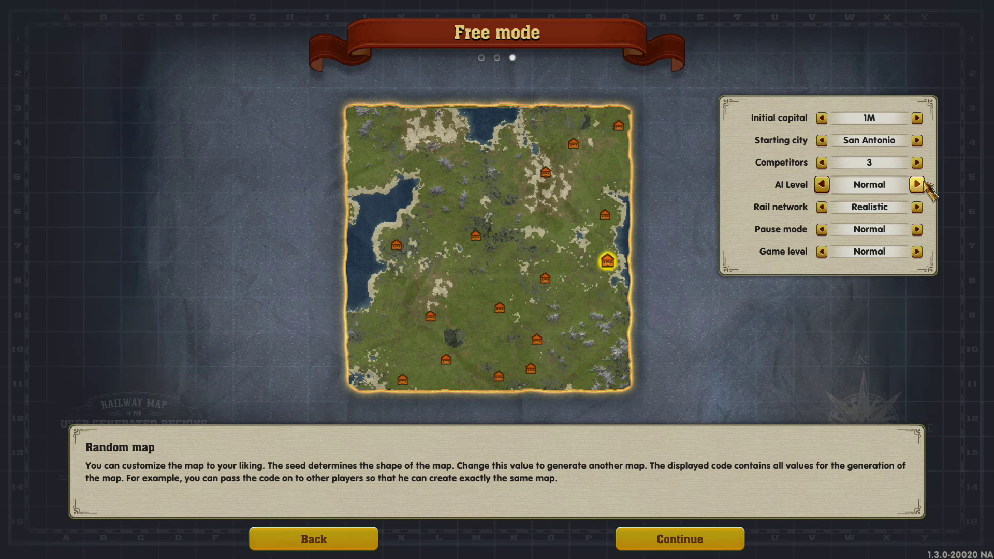
mouse_move(823, 176)
mouse_move(823, 207)
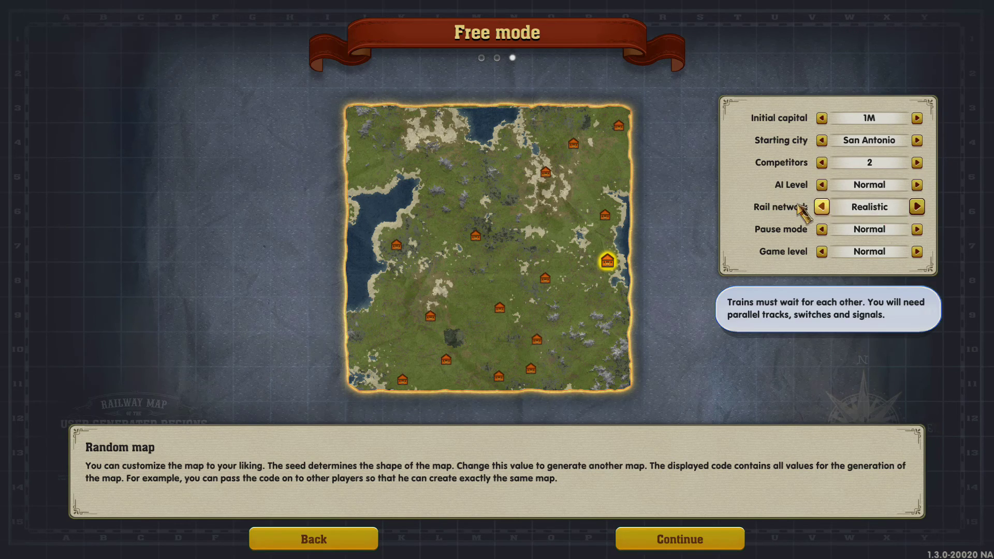
click(917, 207)
click(917, 207)
mouse_move(932, 174)
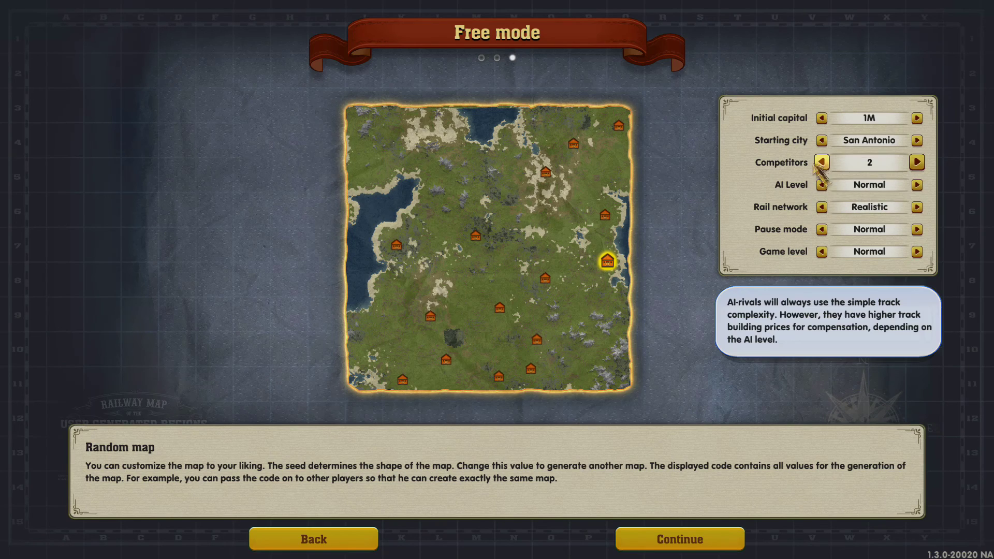
click(919, 165)
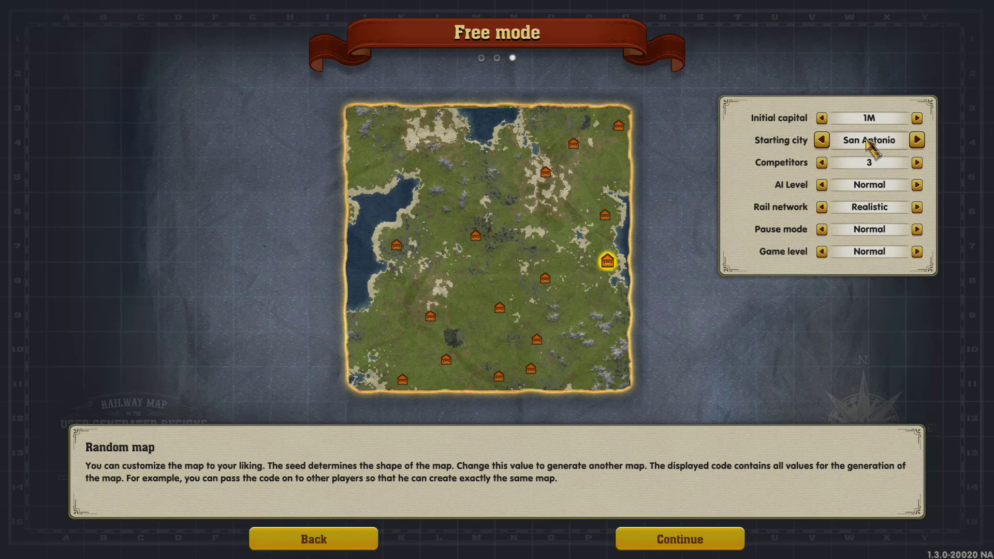
click(660, 541)
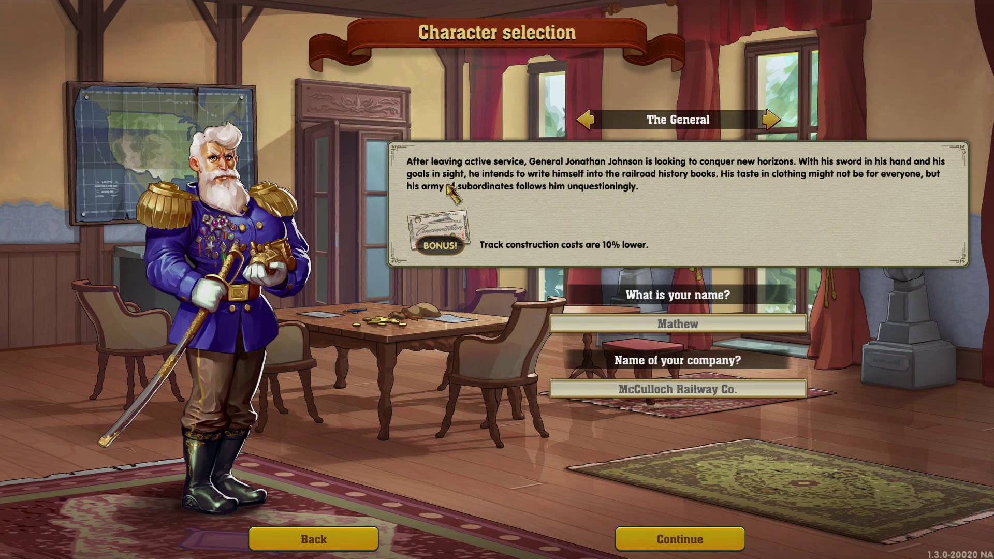
Confirm the chosen character and launch the free-mode game, waiting for the loading screen.
click(680, 540)
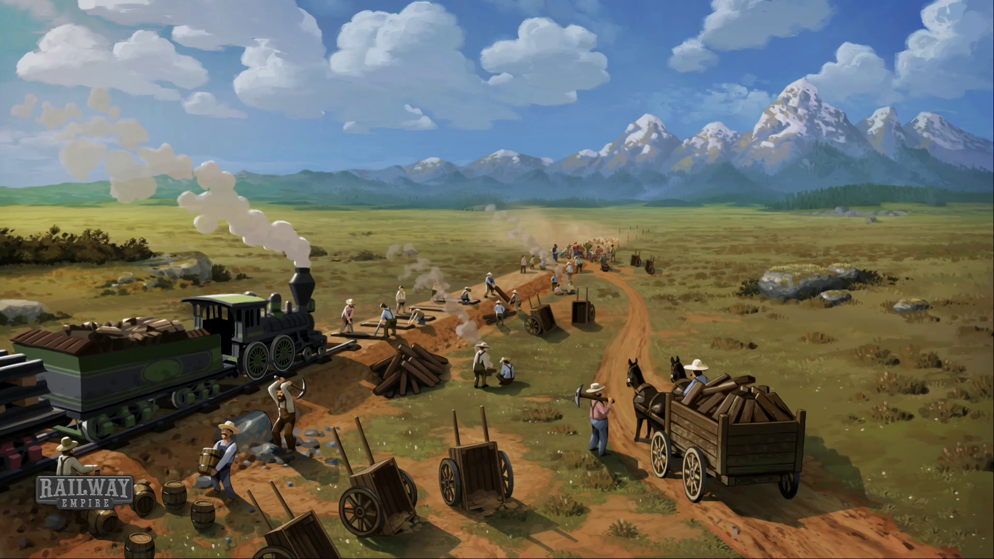